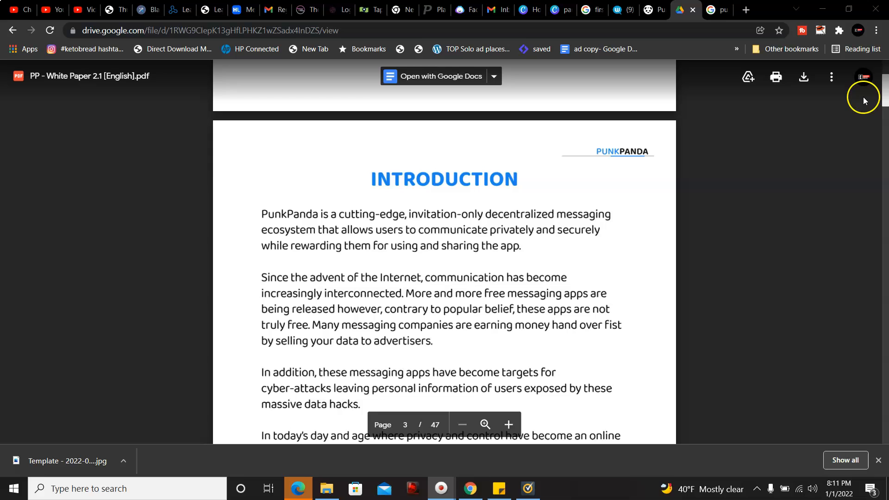
drag(885, 91, 886, 95)
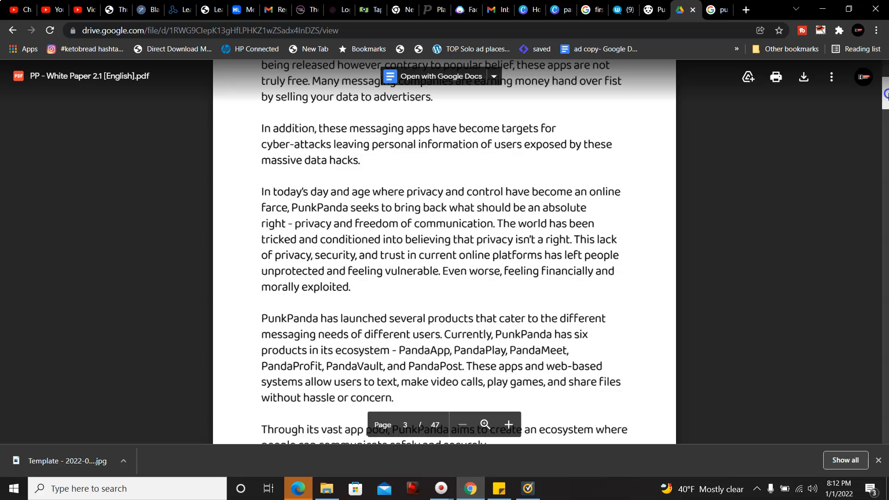
scroll(445, 279, down, 2)
scroll(444, 277, down, 4)
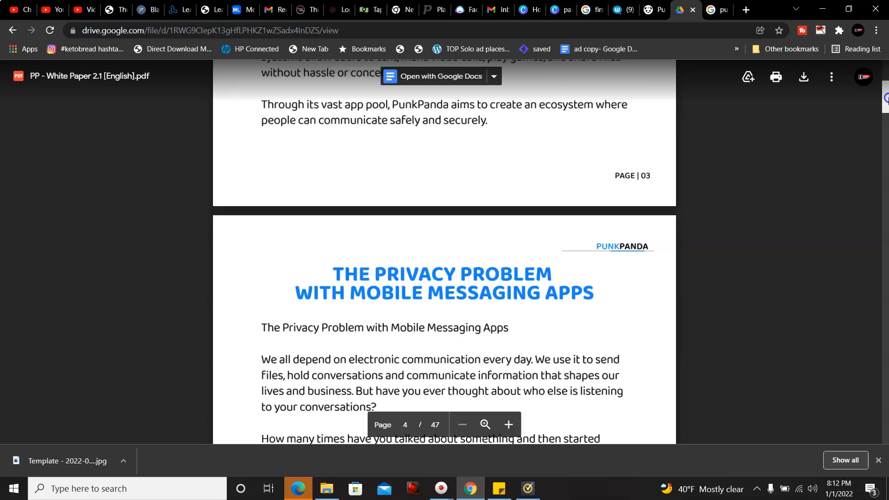
scroll(445, 278, down, 2)
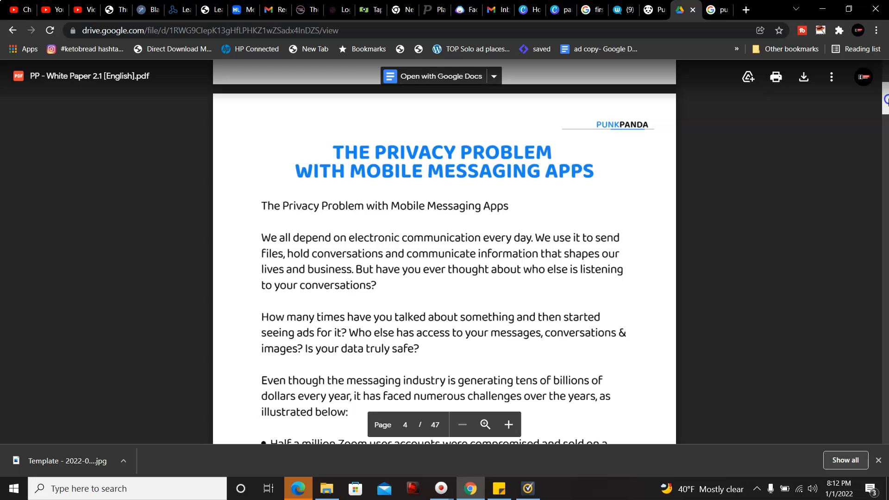
scroll(445, 264, down, 3)
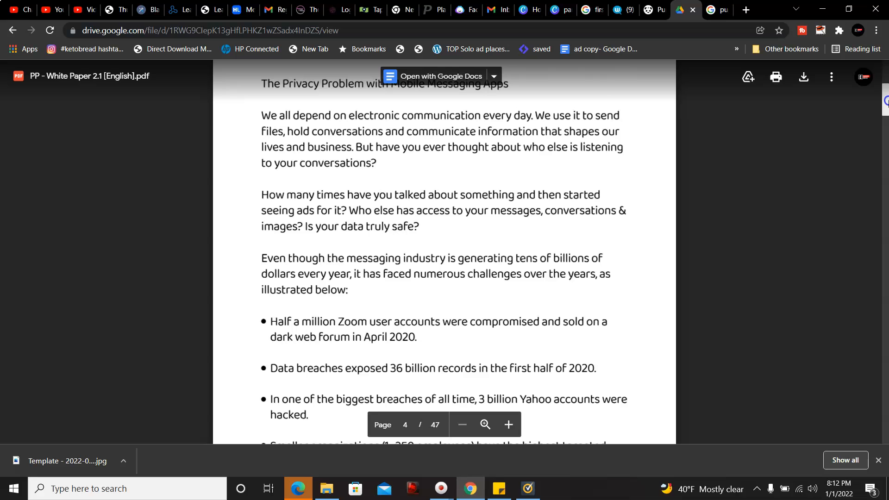
scroll(444, 264, down, 2)
scroll(445, 264, down, 1)
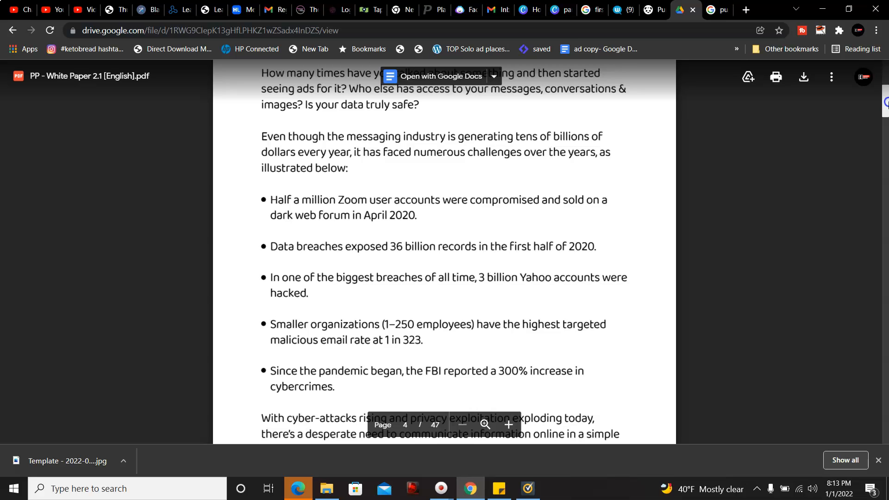
scroll(445, 251, down, 1)
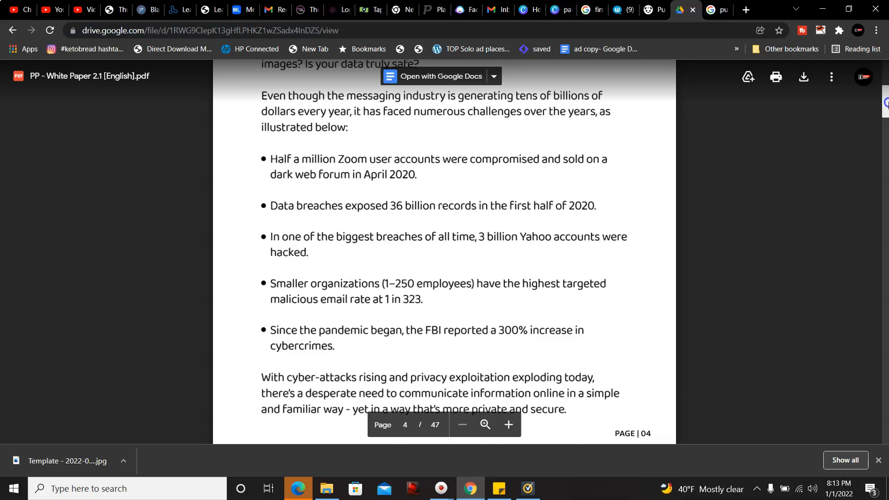
scroll(444, 251, down, 2)
scroll(445, 250, down, 3)
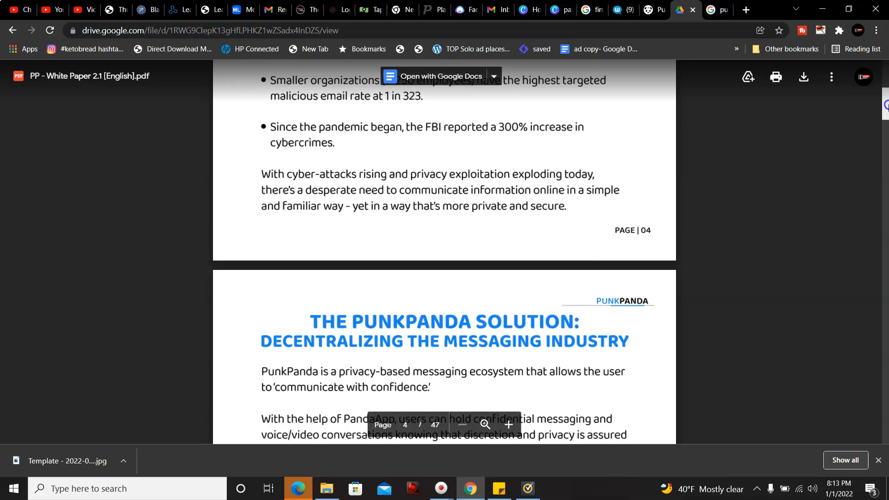
scroll(444, 250, down, 2)
scroll(445, 250, down, 1)
scroll(445, 250, down, 1)
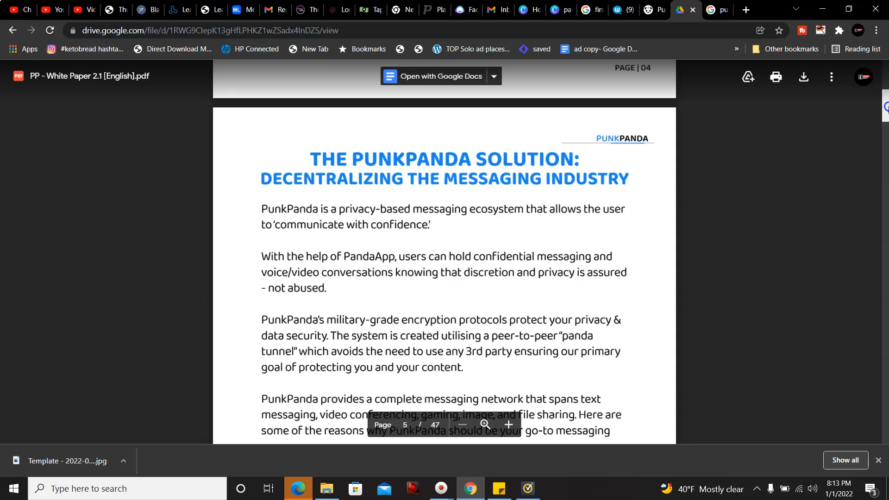
scroll(444, 251, down, 2)
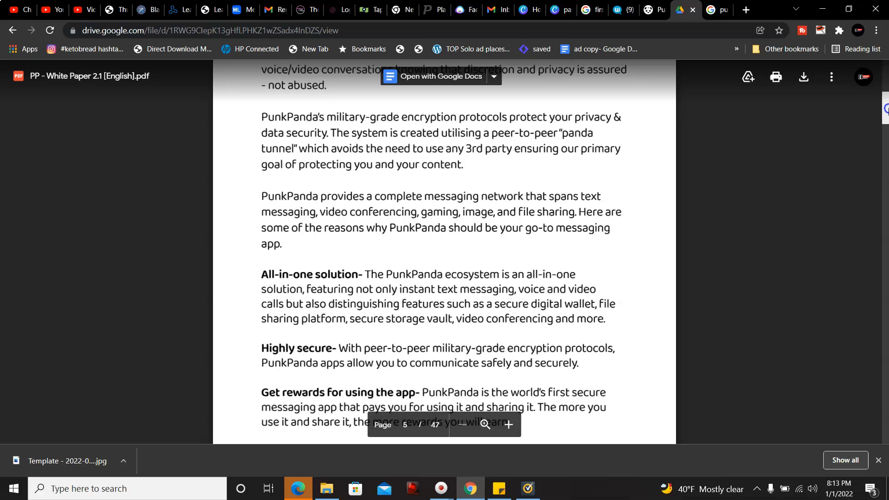
scroll(445, 251, down, 1)
scroll(444, 250, down, 1)
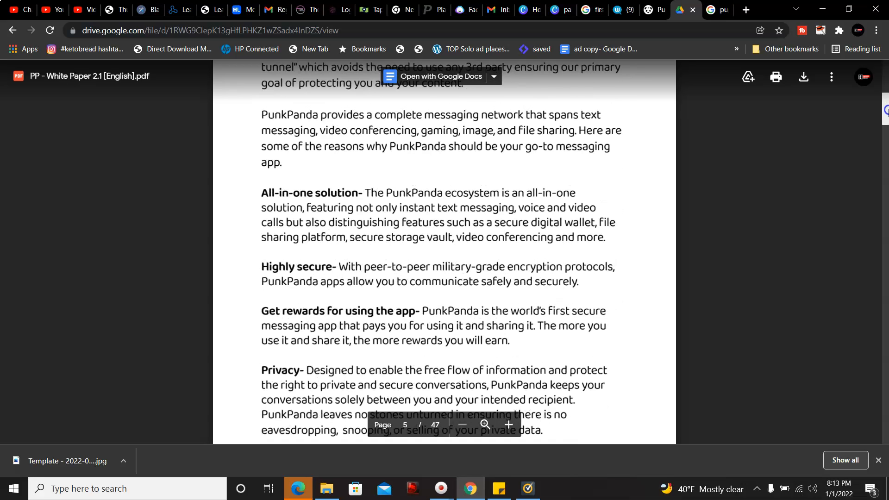
scroll(444, 250, down, 1)
scroll(444, 251, down, 1)
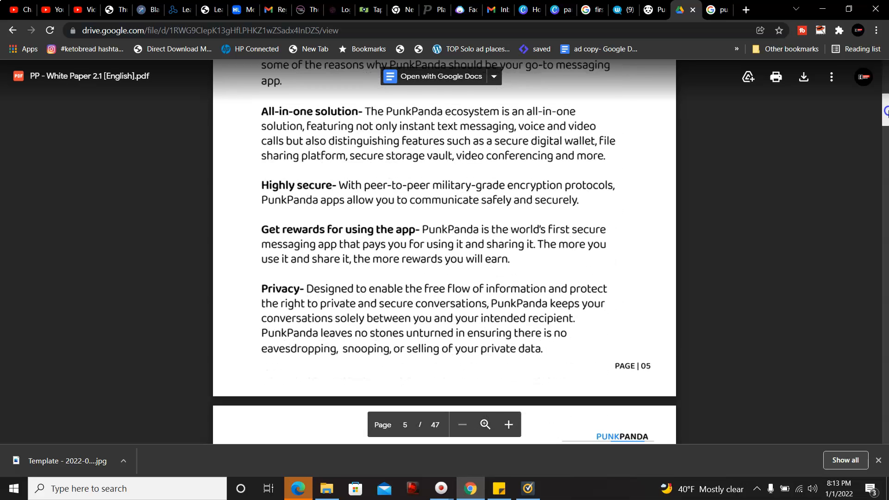
scroll(444, 250, down, 5)
scroll(445, 250, down, 2)
scroll(445, 250, down, 1)
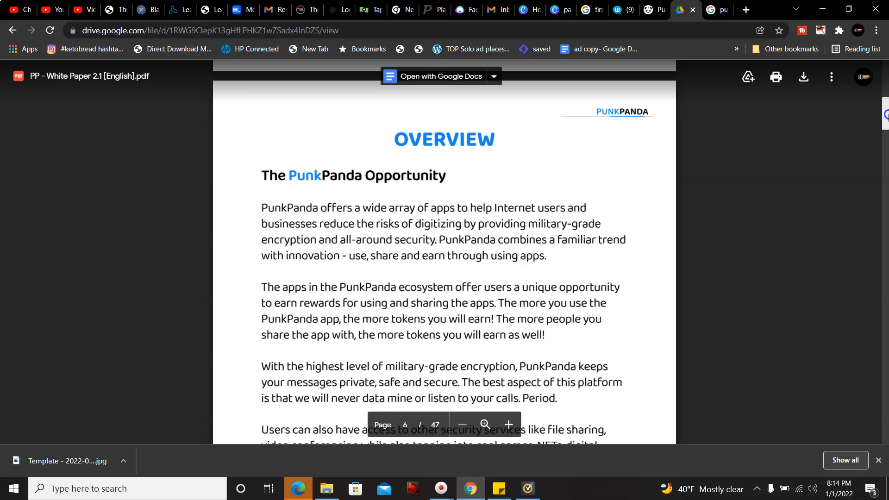
scroll(444, 256, down, 1)
scroll(445, 256, down, 1)
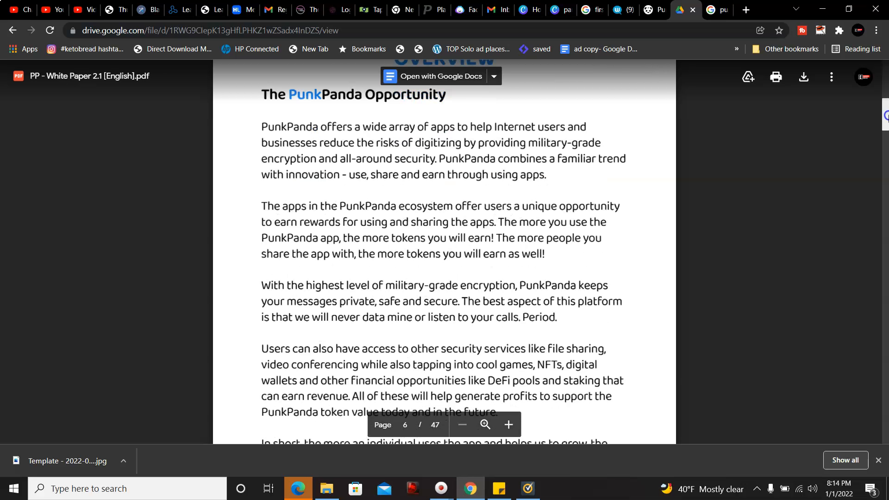
scroll(445, 257, down, 4)
scroll(445, 257, down, 4)
scroll(444, 256, down, 4)
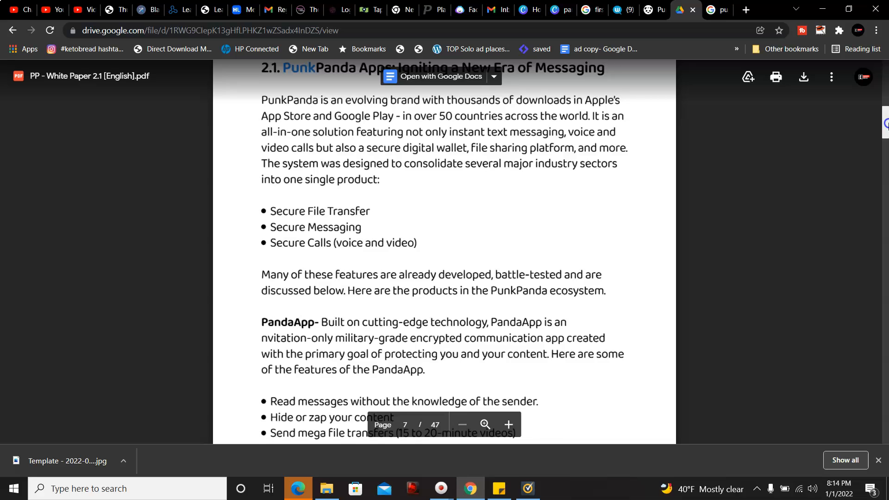
scroll(444, 257, up, 3)
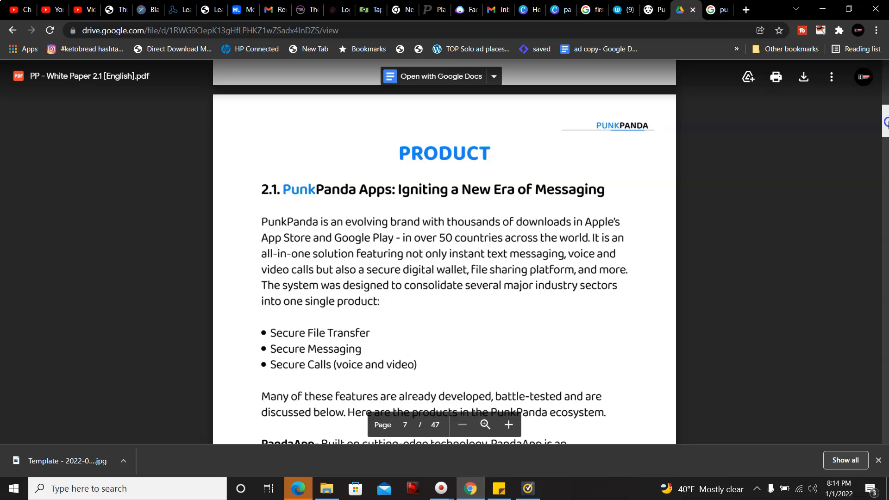
scroll(444, 256, down, 1)
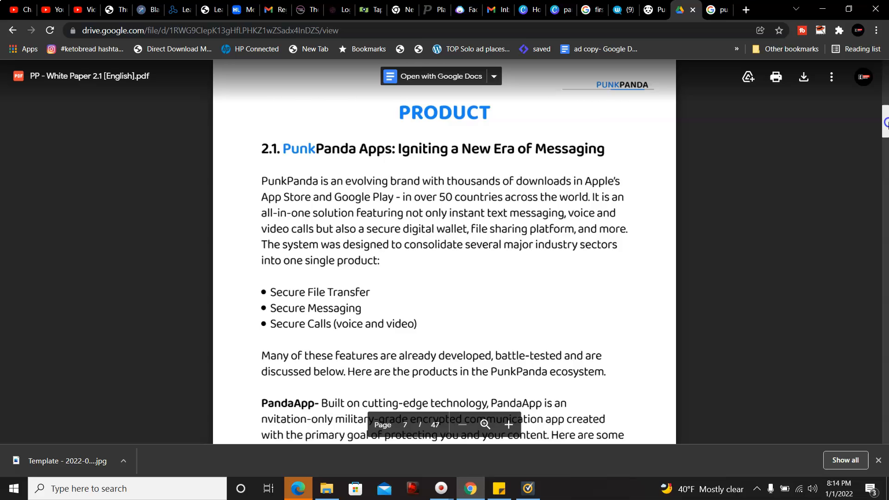
scroll(445, 256, down, 1)
scroll(444, 257, down, 2)
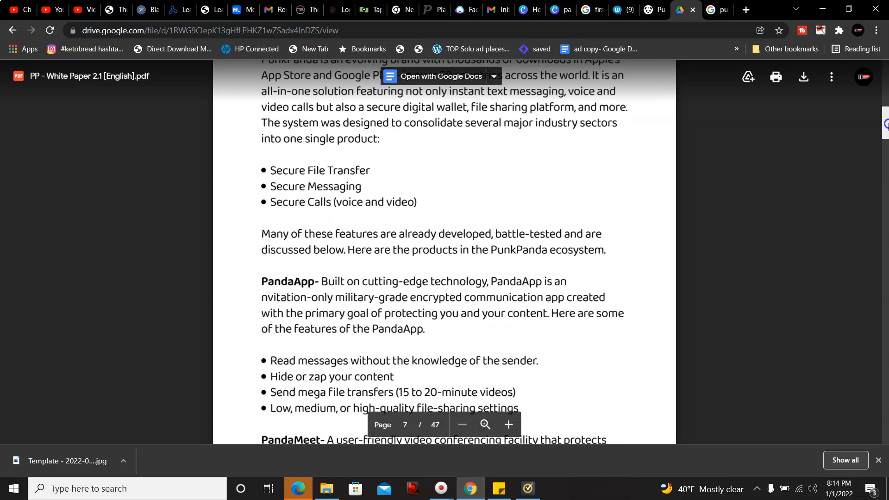
scroll(445, 257, down, 1)
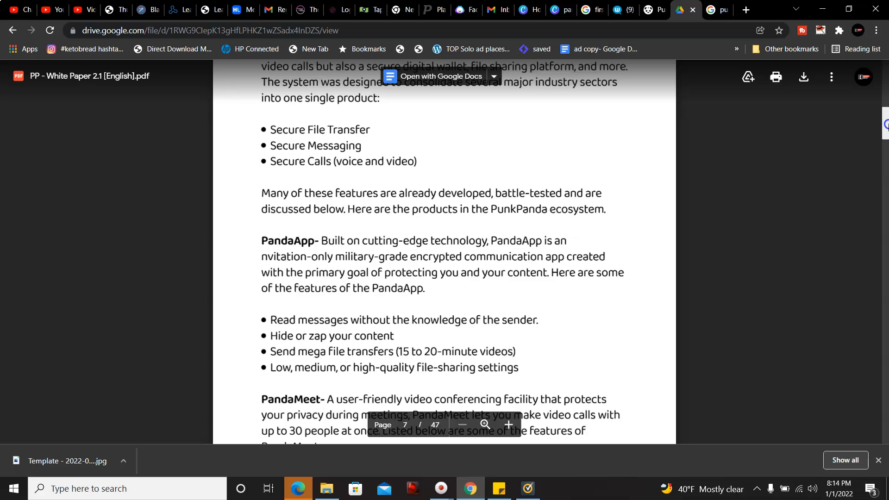
scroll(444, 250, down, 1)
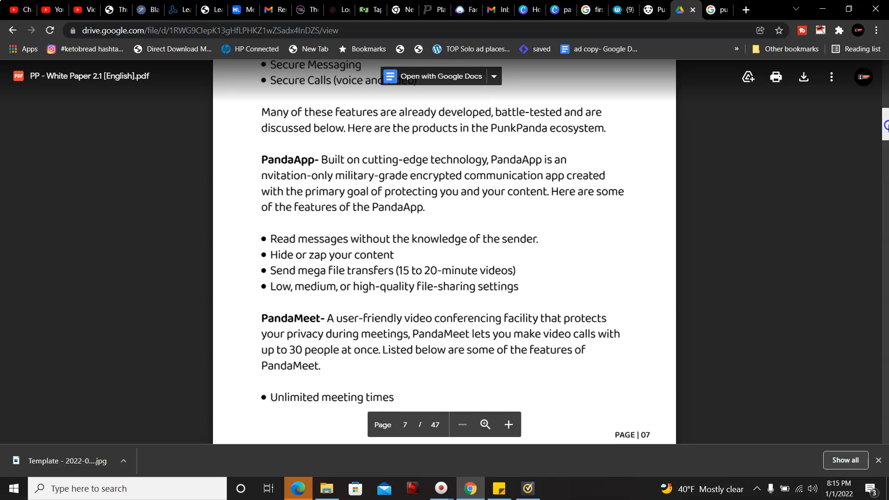
scroll(444, 250, down, 2)
scroll(445, 250, down, 1)
scroll(444, 250, down, 1)
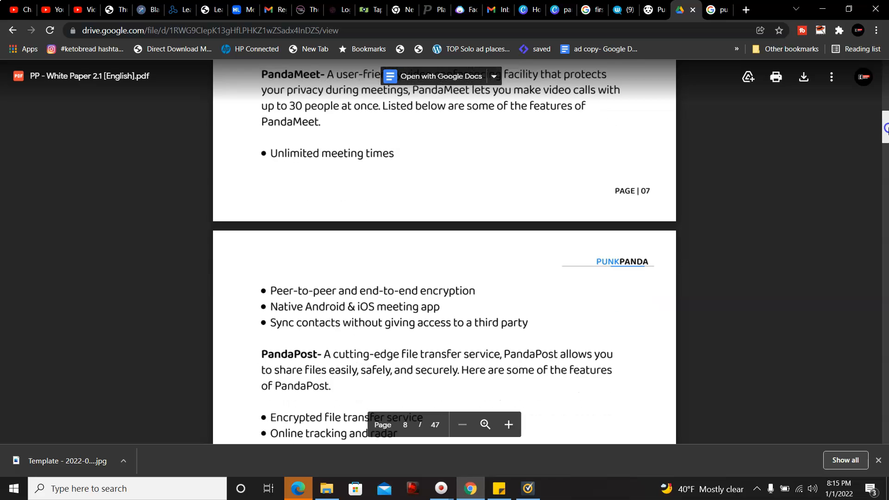
scroll(445, 250, down, 1)
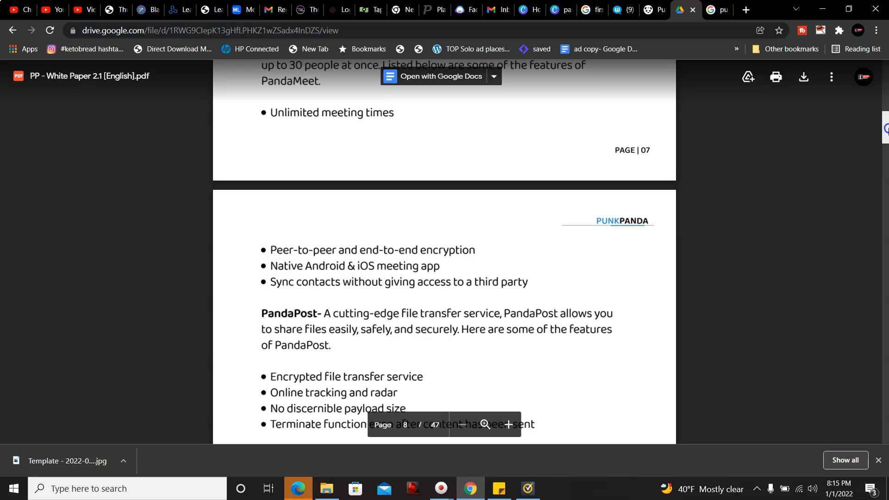
scroll(445, 278, down, 1)
scroll(445, 278, down, 1)
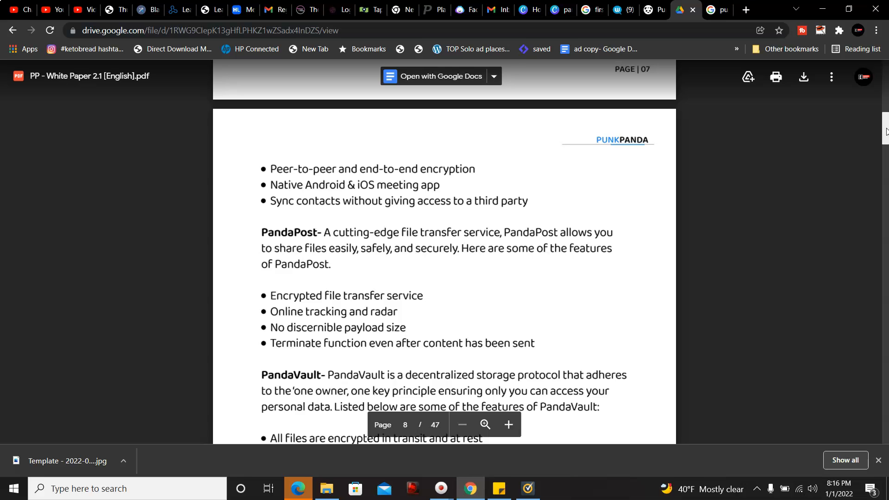
scroll(885, 132, down, 2)
scroll(885, 132, down, 2)
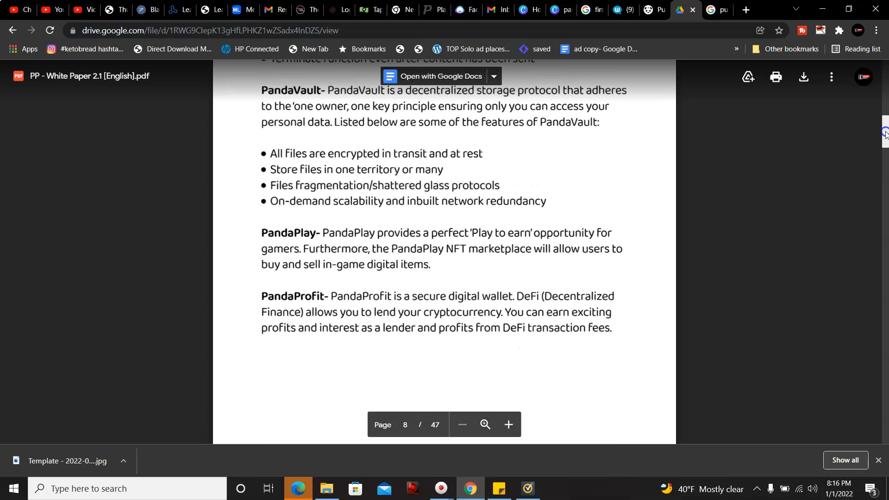
scroll(885, 132, up, 1)
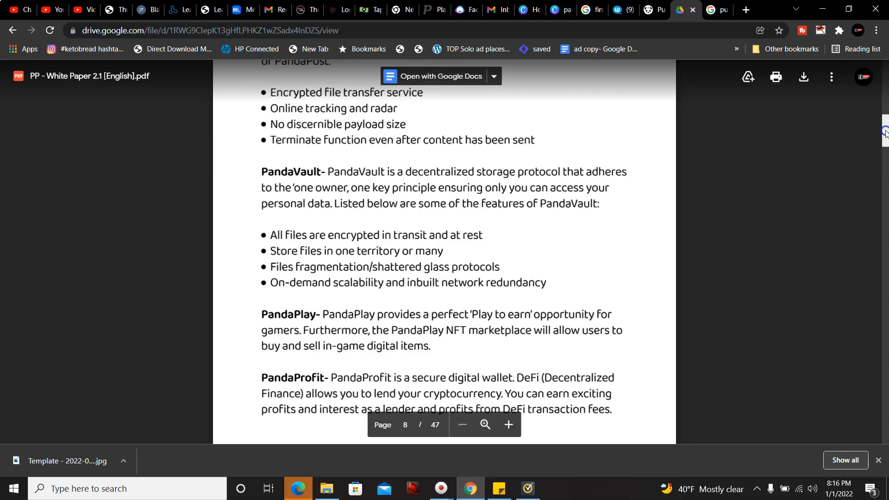
scroll(885, 132, down, 1)
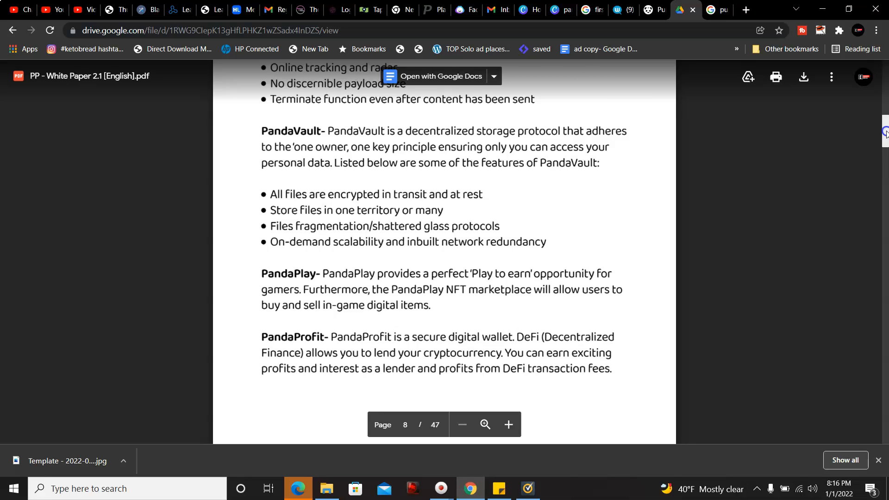
scroll(885, 133, down, 1)
scroll(885, 133, down, 1)
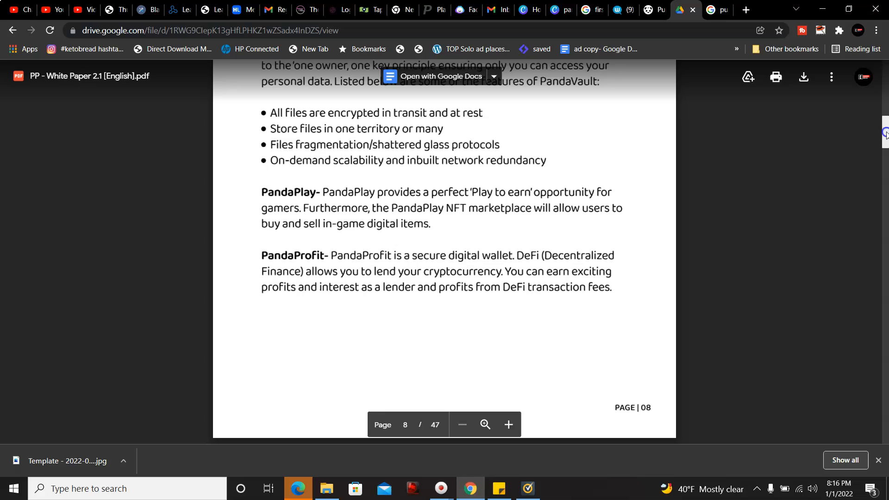